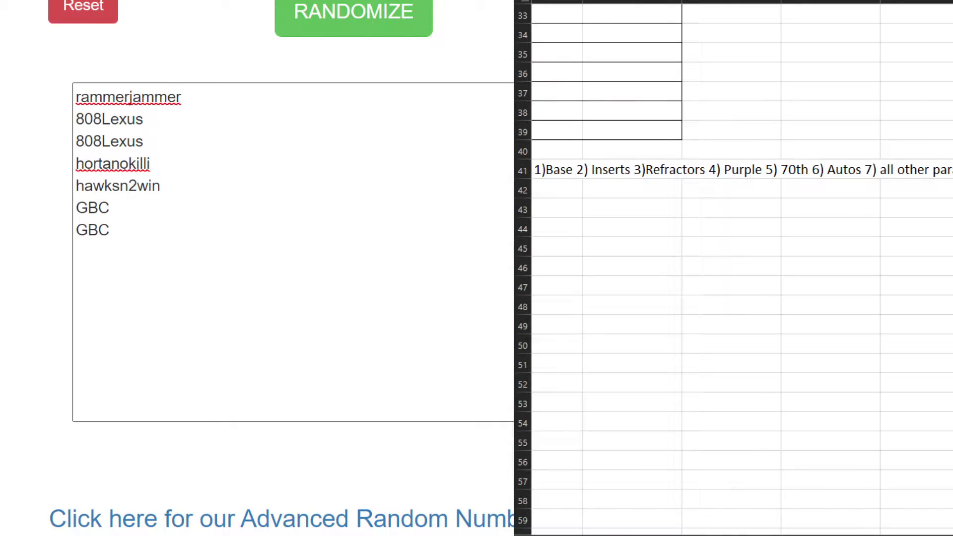
# Randomize the seven-entry participant list repeatedly to generate a fresh shuffled order.
pyautogui.click(356, 20)
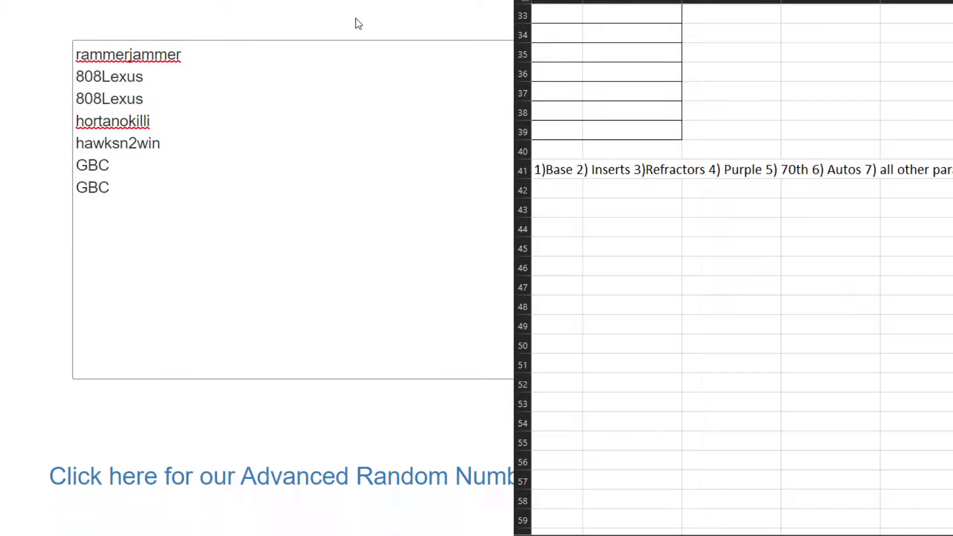
pyautogui.click(355, 23)
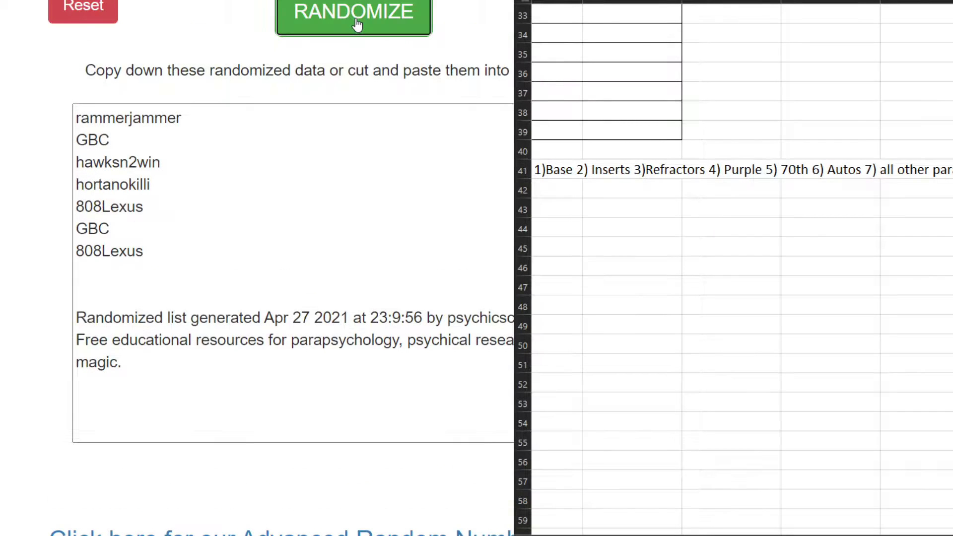
pyautogui.click(355, 17)
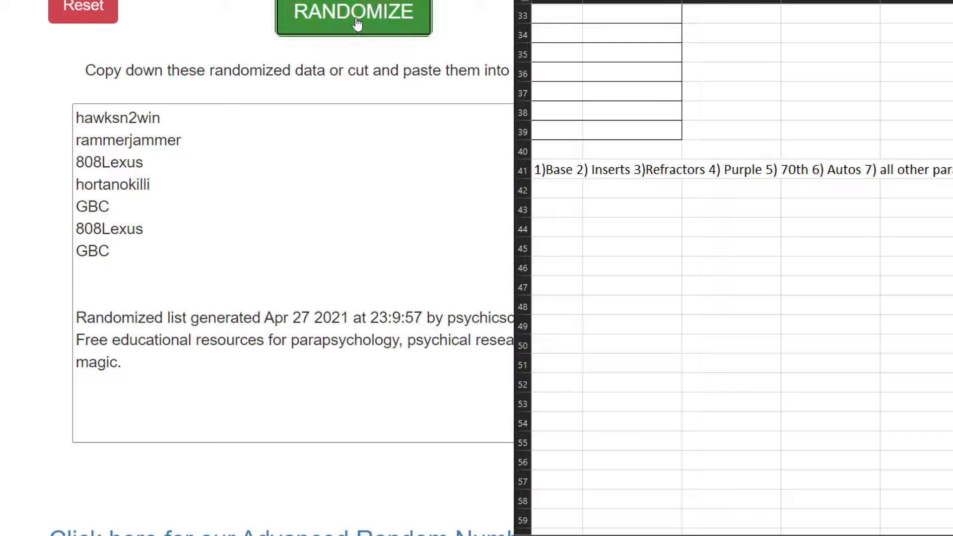
pyautogui.click(356, 22)
pyautogui.click(356, 22)
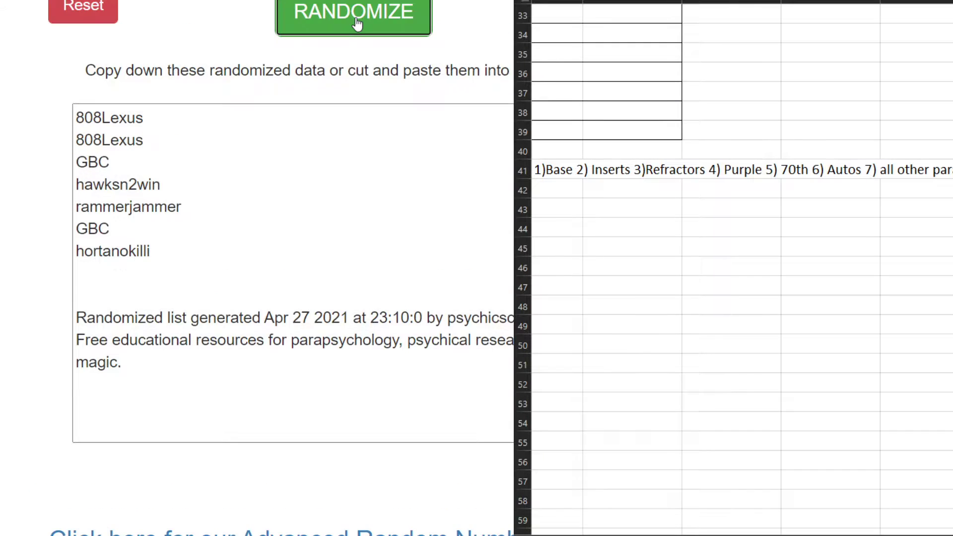
pyautogui.click(356, 23)
pyautogui.click(356, 22)
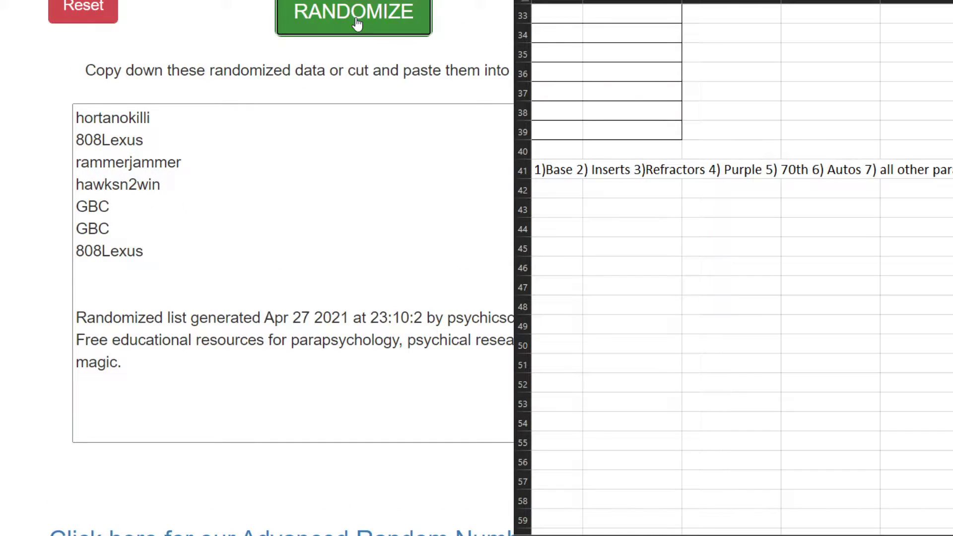
pyautogui.click(356, 23)
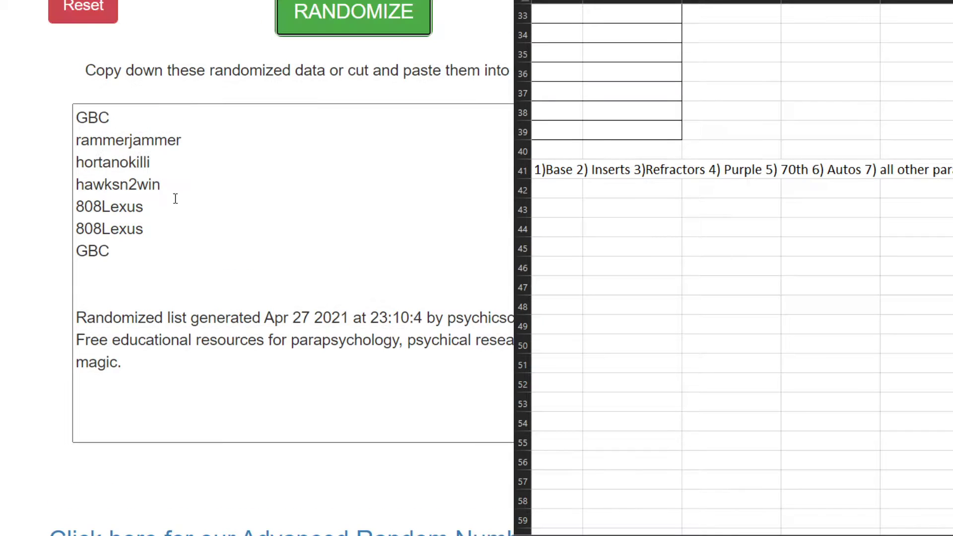
# Copy the seven randomized participant entries and paste them into the spreadsheet's bordered table, rows 33 to 39.
pyautogui.moveTo(77, 114); pyautogui.dragTo(170, 249)
pyautogui.hotkey('ctrl', 'c')
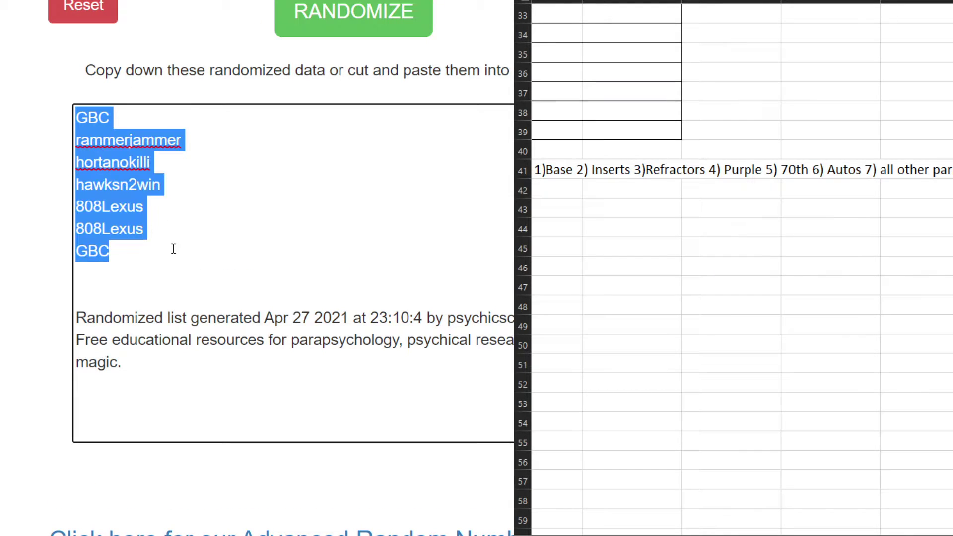
pyautogui.click(566, 1)
pyautogui.click(560, 15)
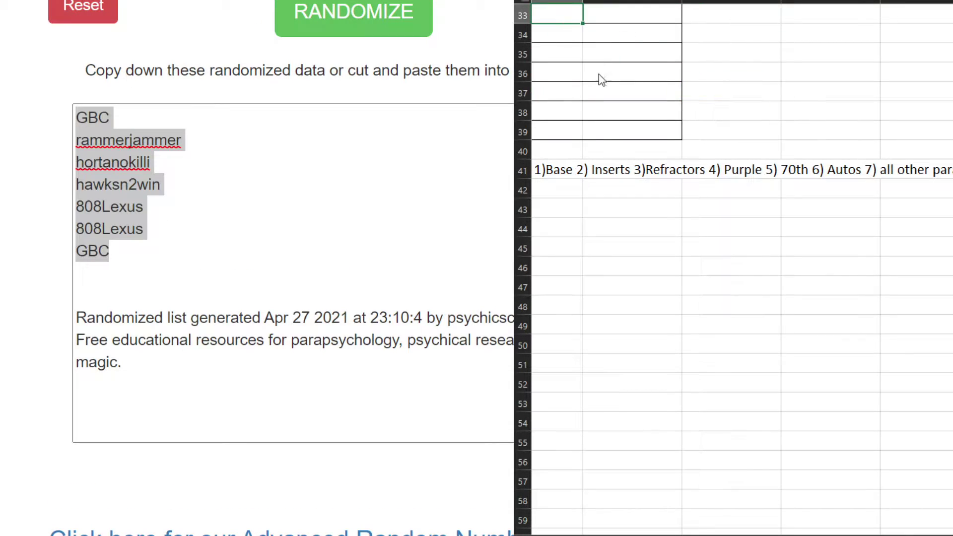
pyautogui.hotkey('ctrl', 'v')
pyautogui.click(804, 161)
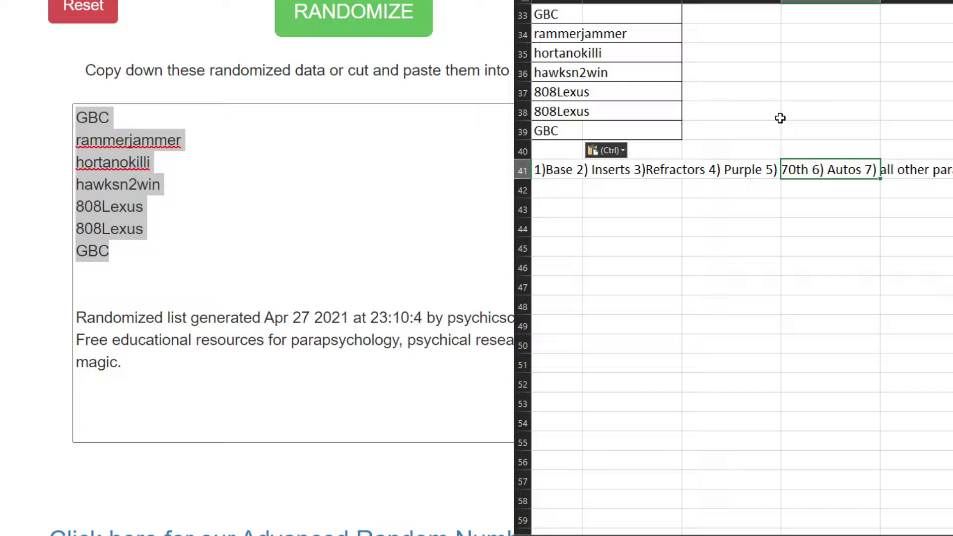
pyautogui.click(704, 238)
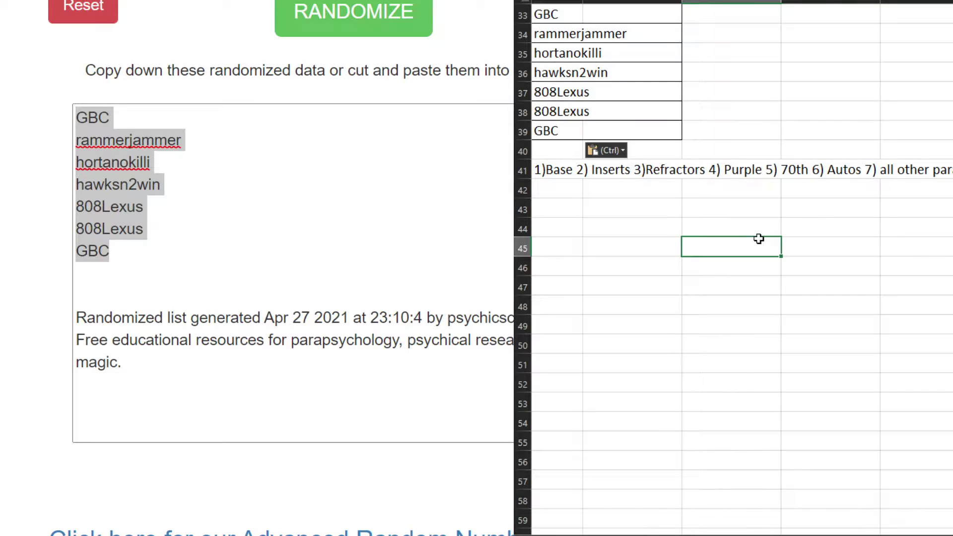
pyautogui.click(768, 221)
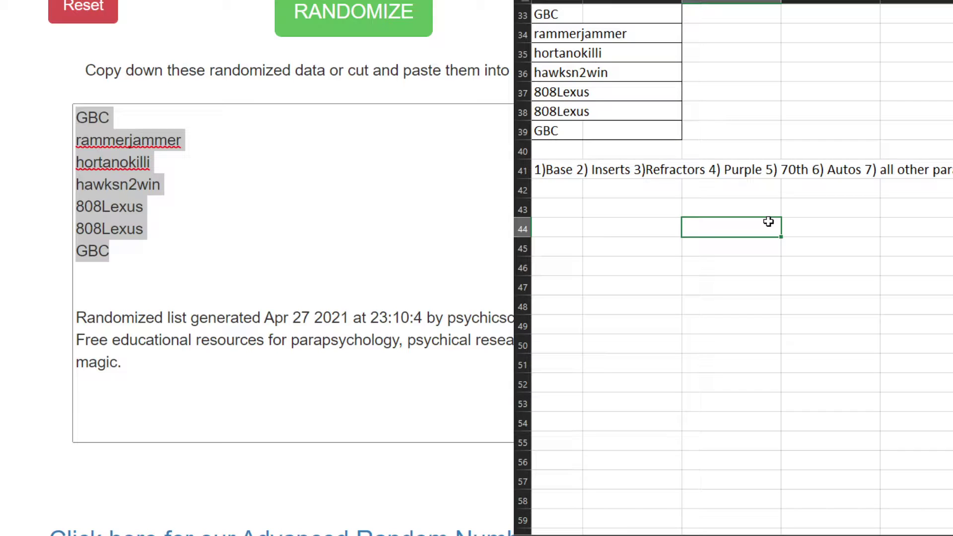
# Enter "Refractor" as the category beside the first participant in row 33.
pyautogui.click(632, 14)
pyautogui.write('RE')
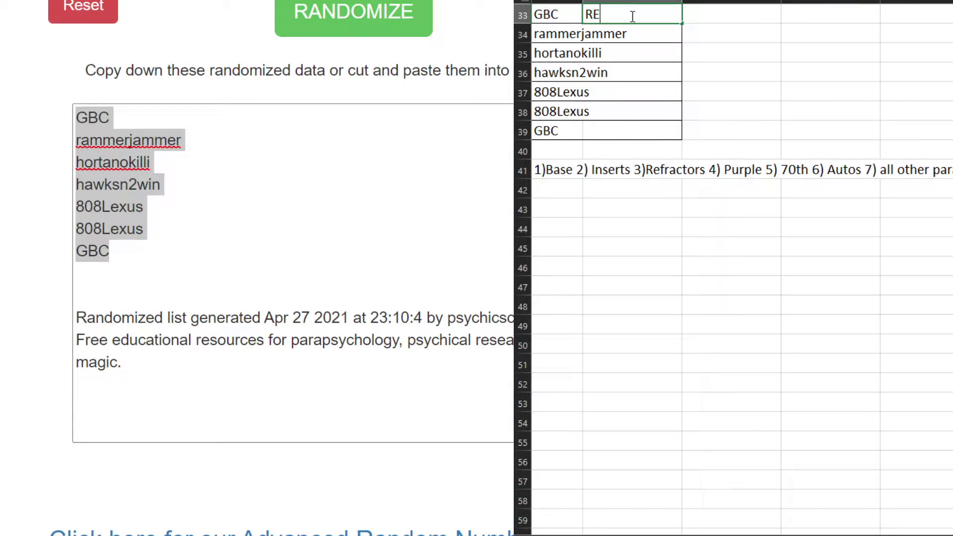
pyautogui.press('BackSpace')
pyautogui.write('fractor')
pyautogui.press('BackSpace')
pyautogui.press('BackSpace')
pyautogui.press('BackSpace')
pyautogui.press('BackSpace')
pyautogui.press('BackSpace')
pyautogui.press('BackSpace')
pyautogui.press('BackSpace')
pyautogui.write('efractor')
pyautogui.press('Return')
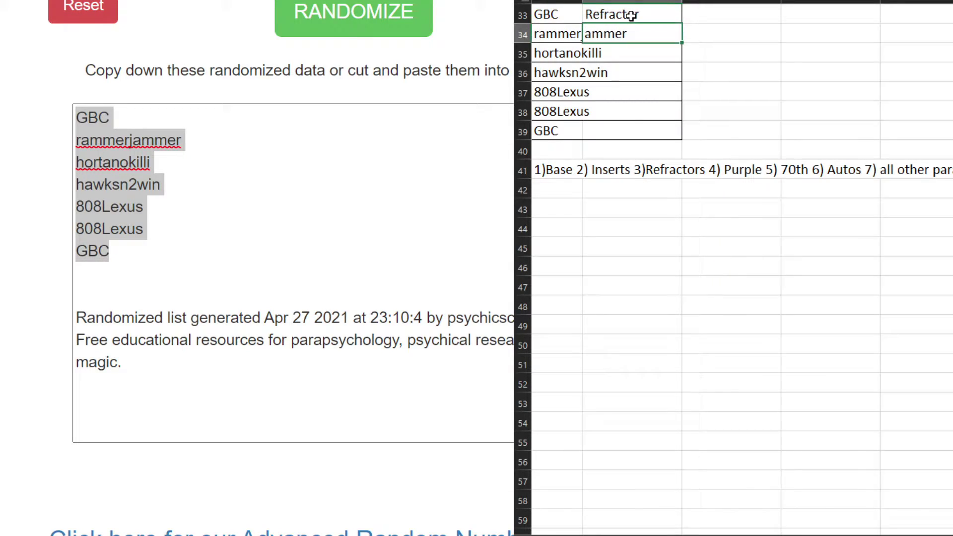
# Remove "3)Refractors" from the list of remaining categories in row 41.
pyautogui.press('Down')
pyautogui.press('Down')
pyautogui.press('Down')
pyautogui.press('Down')
pyautogui.press('Down')
pyautogui.press('Down')
pyautogui.press('Down')
pyautogui.press('Left')
pyautogui.press('F2')
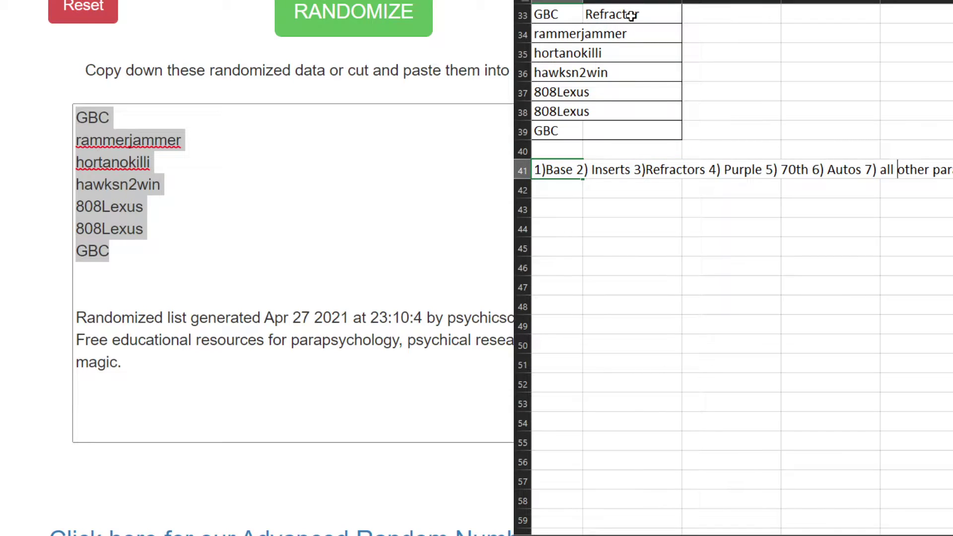
pyautogui.hotkey('ctrl', 'Left')
pyautogui.hotkey('ctrl', 'Left')
pyautogui.hotkey('ctrl', 'Left')
pyautogui.hotkey('ctrl', 'Left')
pyautogui.hotkey('ctrl', 'Left')
pyautogui.hotkey('ctrl', 'Left')
pyautogui.hotkey('ctrl', 'Left')
pyautogui.hotkey('ctrl', 'Left')
pyautogui.hotkey('ctrl', 'shift', 'Left')
pyautogui.hotkey('ctrl', 'shift', 'Left')
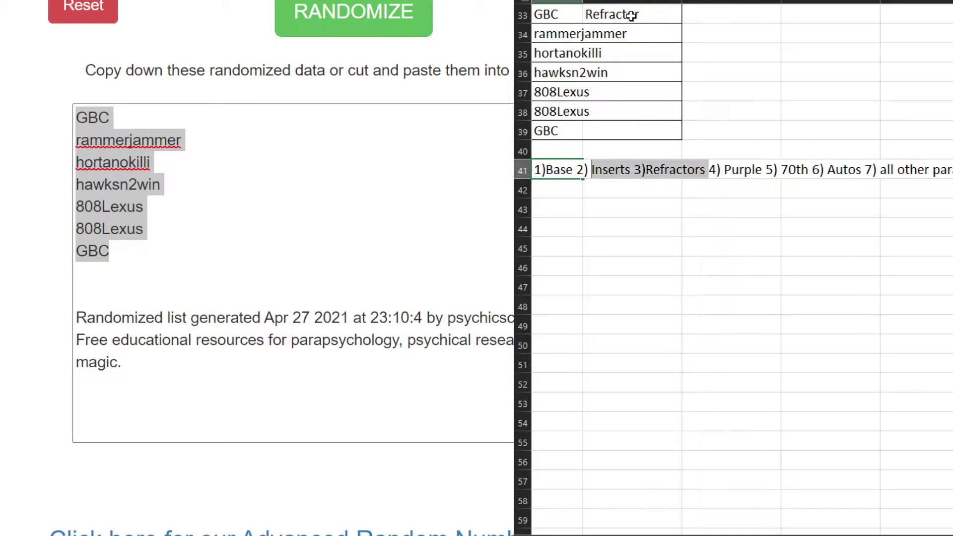
pyautogui.hotkey('ctrl', 'shift', 'Right')
pyautogui.press('Delete')
pyautogui.press('Return')
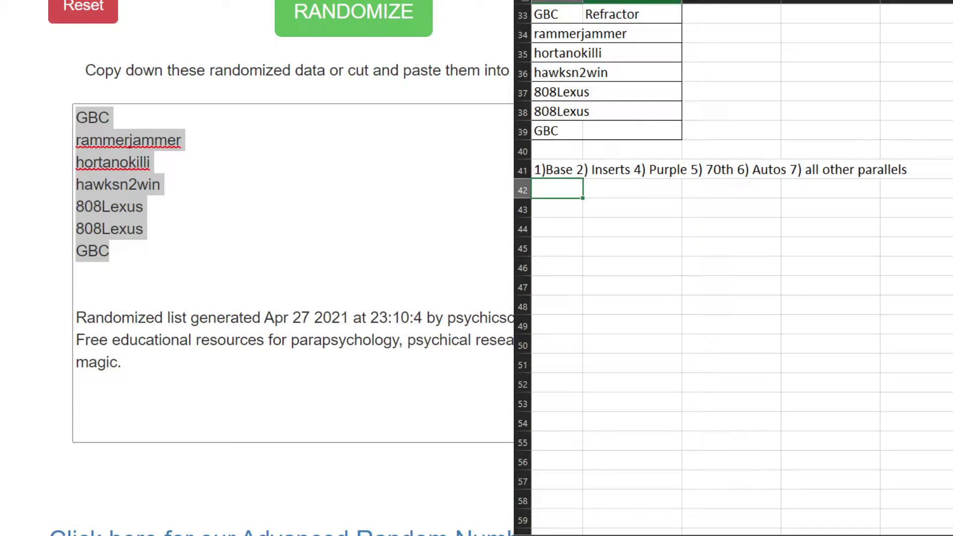
# Enter "Base" as the category beside the participant in row 34.
pyautogui.click(607, 147)
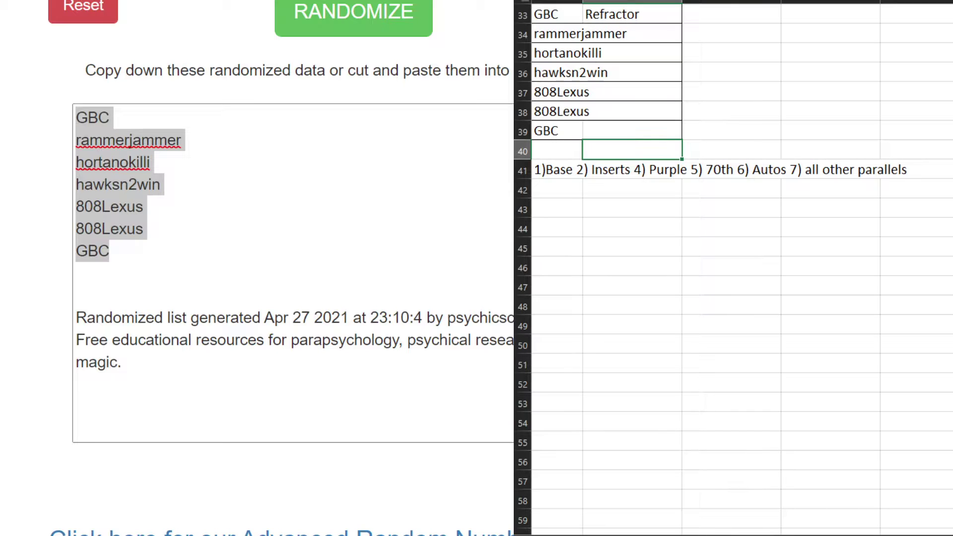
pyautogui.click(641, 40)
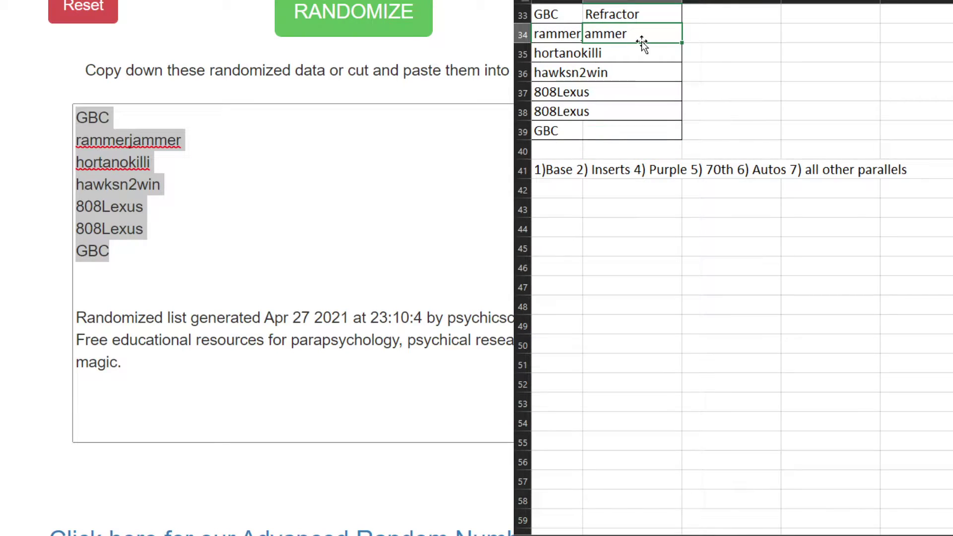
pyautogui.write('Base')
pyautogui.press('Return')
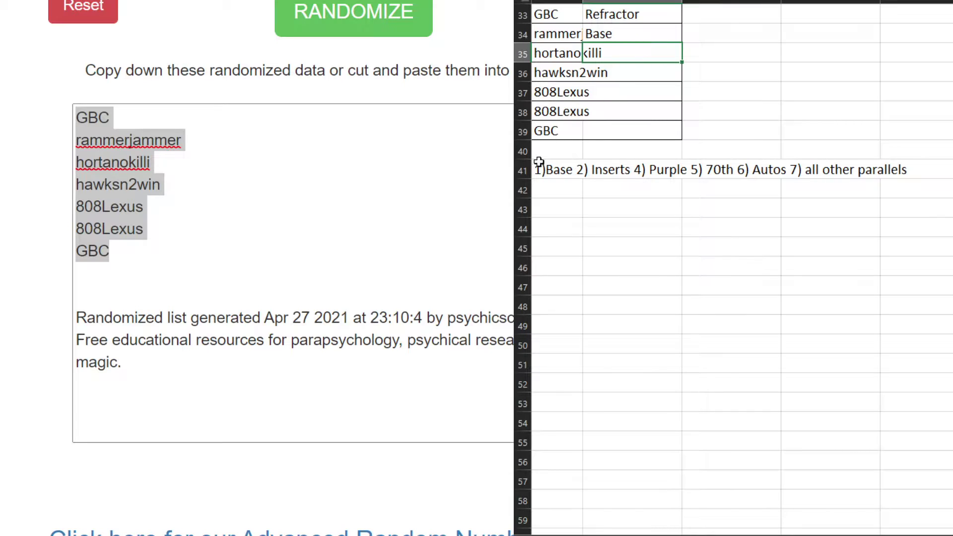
# Delete "1)Base" from the start of the category list in row 41.
pyautogui.click(551, 177)
pyautogui.doubleClick(551, 180)
pyautogui.press('Delete')
pyautogui.press('Delete')
pyautogui.press('Delete')
pyautogui.press('Delete')
pyautogui.press('Delete')
pyautogui.press('Delete')
pyautogui.press('Delete')
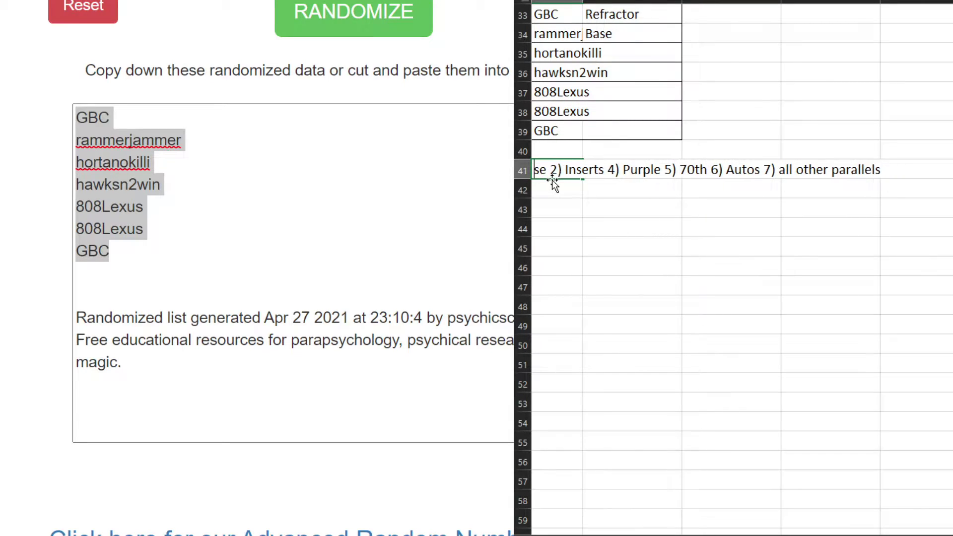
pyautogui.press('Return')
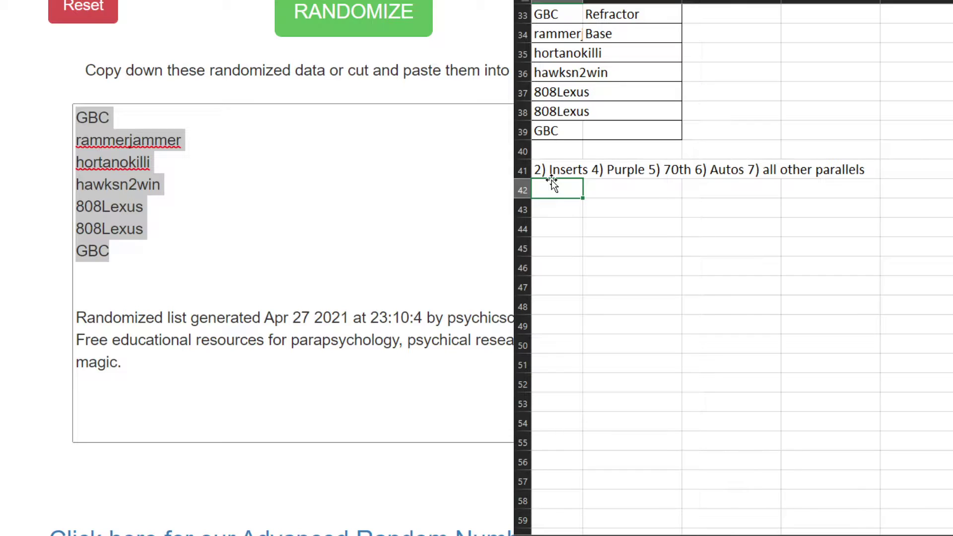
# Enter "Auto" as the category beside the participant in row 35.
pyautogui.click(634, 221)
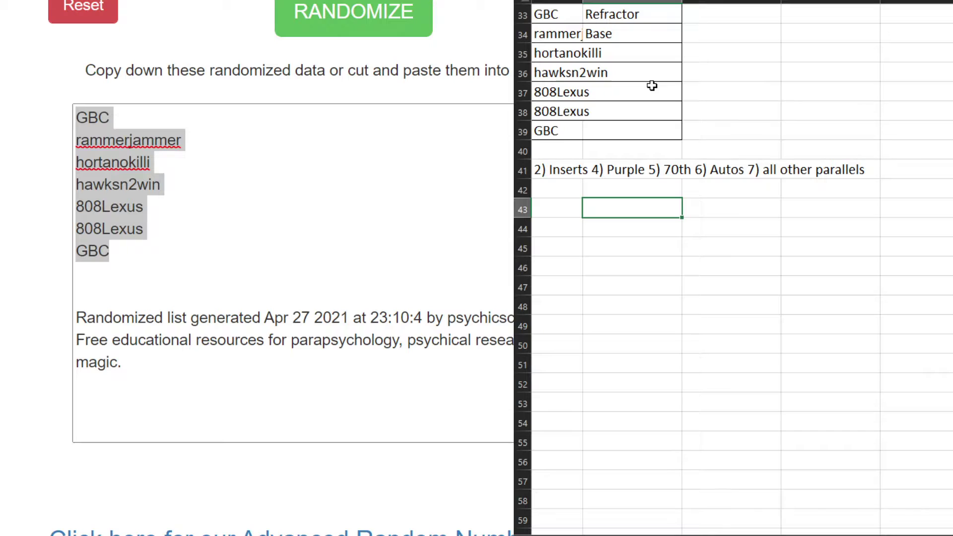
pyautogui.click(603, 53)
pyautogui.write('Autos')
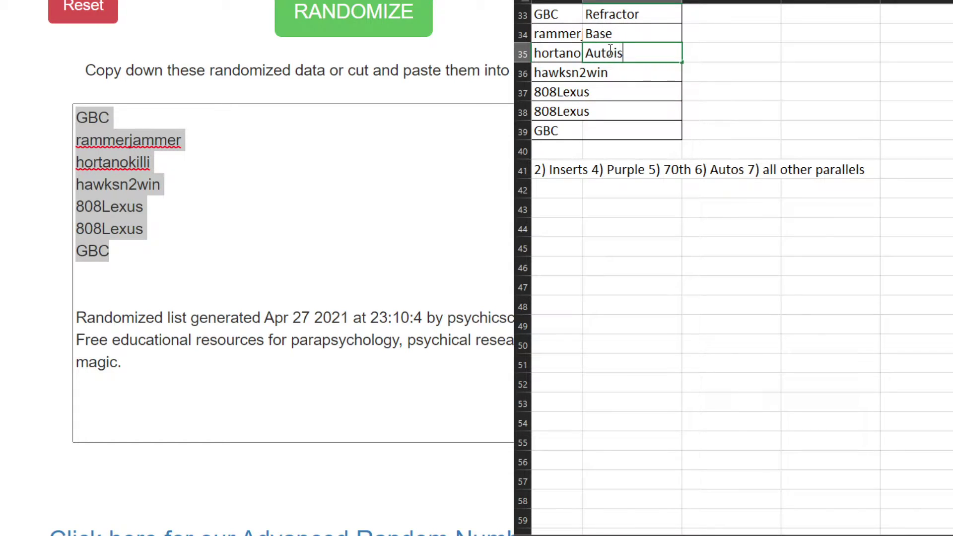
pyautogui.press('BackSpace')
pyautogui.press('Return')
# Remove "6) Autos" from the remaining category list in row 41.
pyautogui.press('Return')
pyautogui.press('Return')
pyautogui.press('Return')
pyautogui.press('Return')
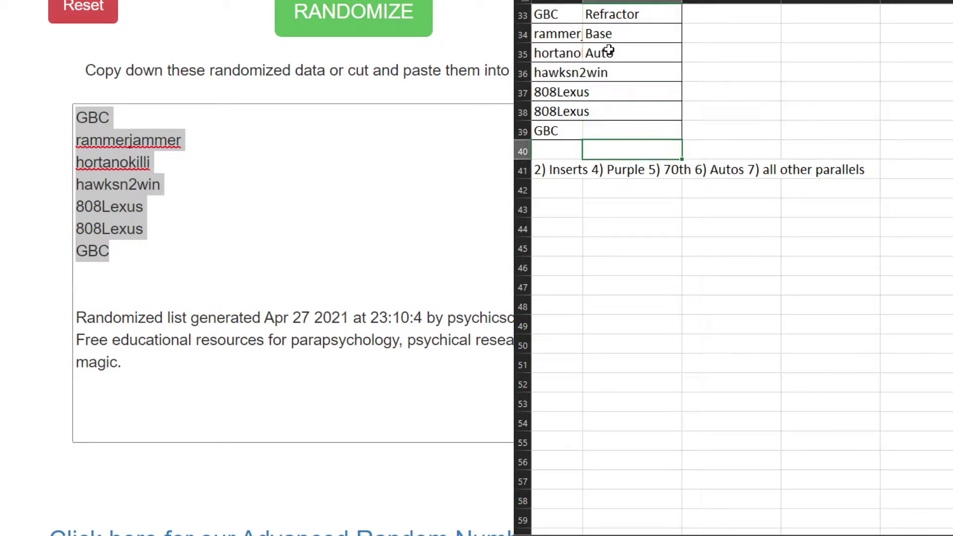
pyautogui.press('Down')
pyautogui.press('Left')
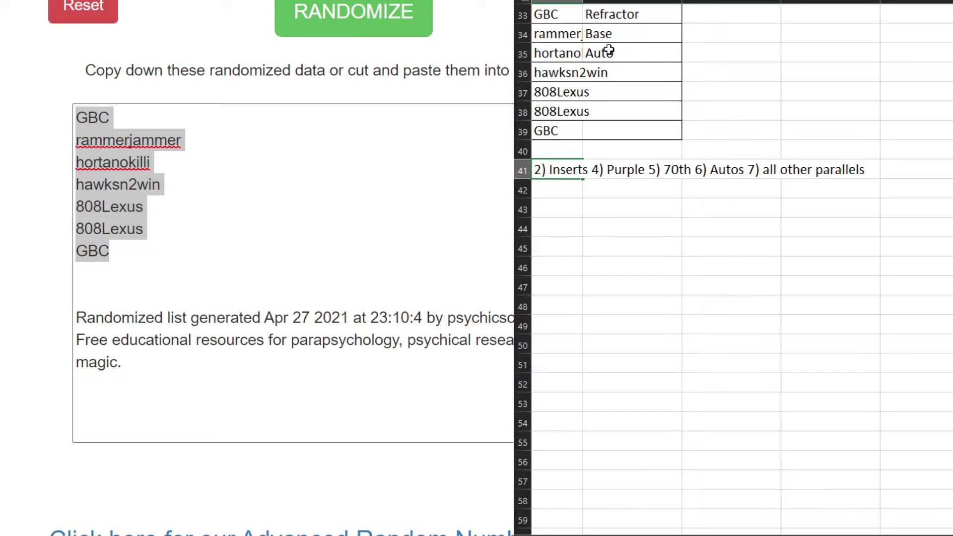
pyautogui.press('F2')
pyautogui.press('Left')
pyautogui.press('Left')
pyautogui.press('Left')
pyautogui.press('Left')
pyautogui.press('Left')
pyautogui.press('Left')
pyautogui.press('Left')
pyautogui.press('Left')
pyautogui.press('Left')
pyautogui.press('Left')
pyautogui.press('Left')
pyautogui.press('Left')
pyautogui.press('Left')
pyautogui.press('Left')
pyautogui.press('Left')
pyautogui.press('Left')
pyautogui.press('Left')
pyautogui.press('Left')
pyautogui.press('Left')
pyautogui.press('Left')
pyautogui.press('Left')
pyautogui.hotkey('ctrl', 'shift', 'Left')
pyautogui.hotkey('ctrl', 'shift', 'Left')
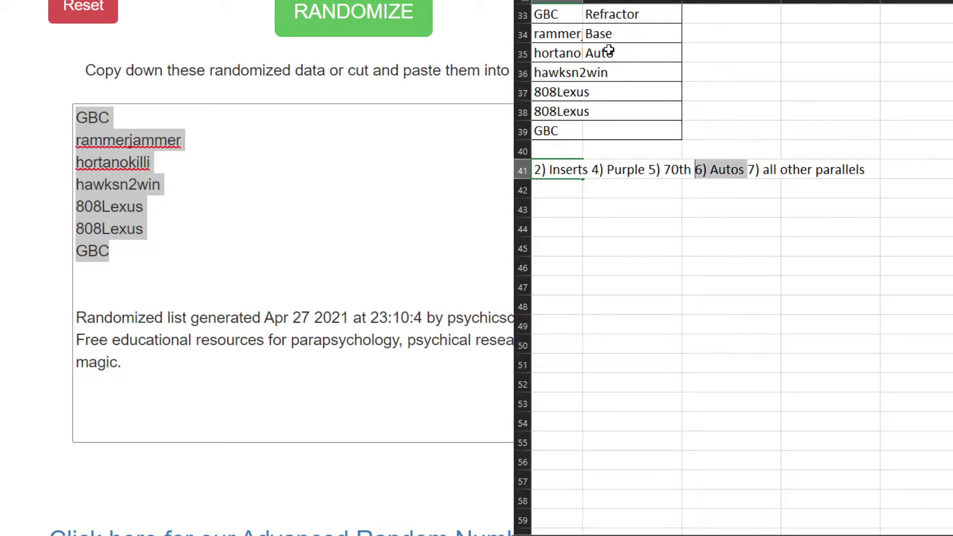
pyautogui.press('Delete')
pyautogui.press('Return')
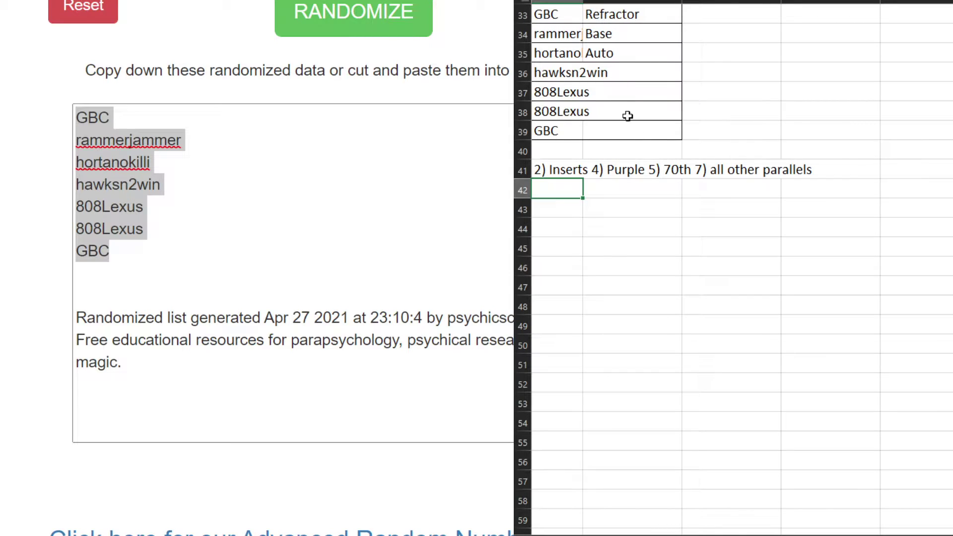
# Enter "Purple" as the category beside the participant in row 36.
pyautogui.click(645, 75)
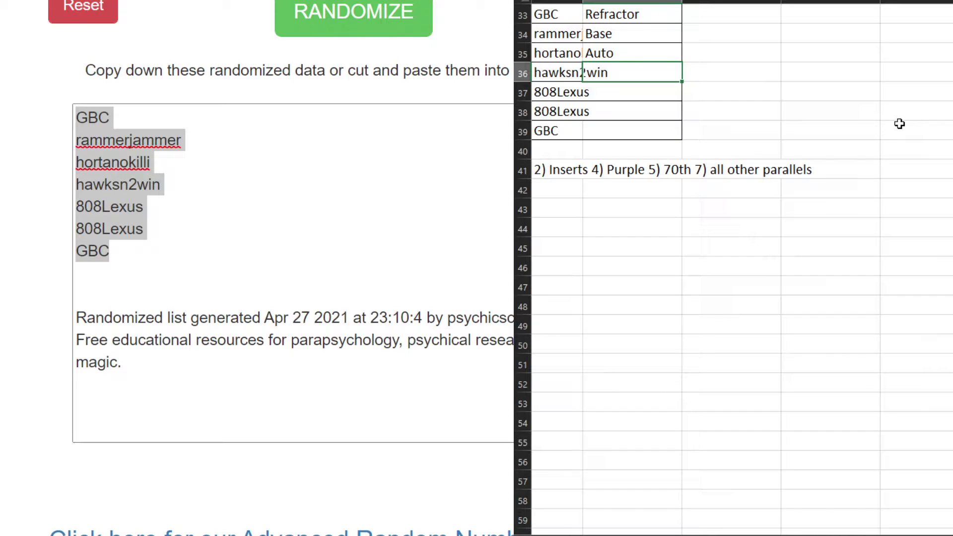
pyautogui.write('Purple')
pyautogui.press('Return')
# Remove "4) Purple" from the category list in row 41.
pyautogui.press('Return')
pyautogui.press('Down')
pyautogui.press('Down')
pyautogui.press('Down')
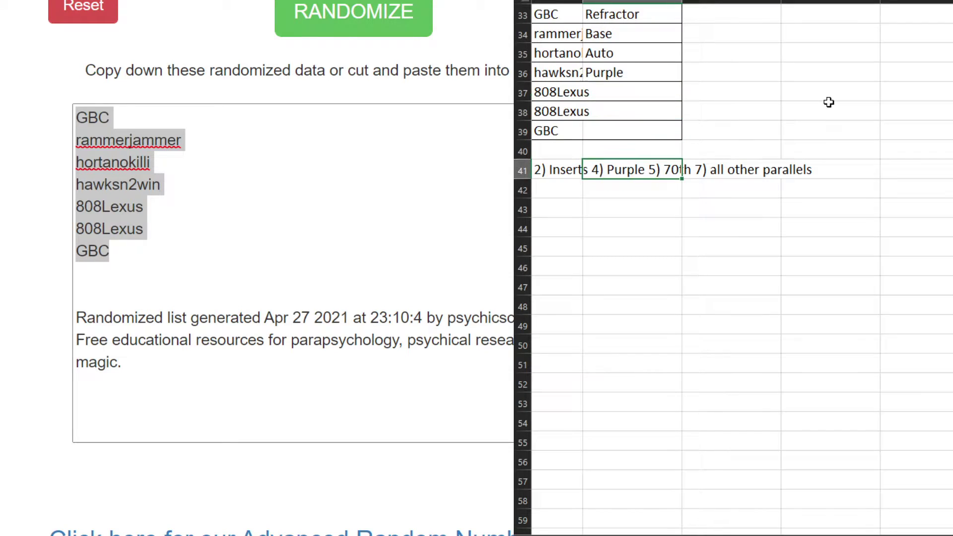
pyautogui.press('Left')
pyautogui.press('F2')
pyautogui.hotkey('ctrl', 'Left')
pyautogui.hotkey('ctrl', 'Left')
pyautogui.hotkey('ctrl', 'Left')
pyautogui.hotkey('ctrl', 'Left')
pyautogui.hotkey('ctrl', 'Left')
pyautogui.hotkey('ctrl', 'Left')
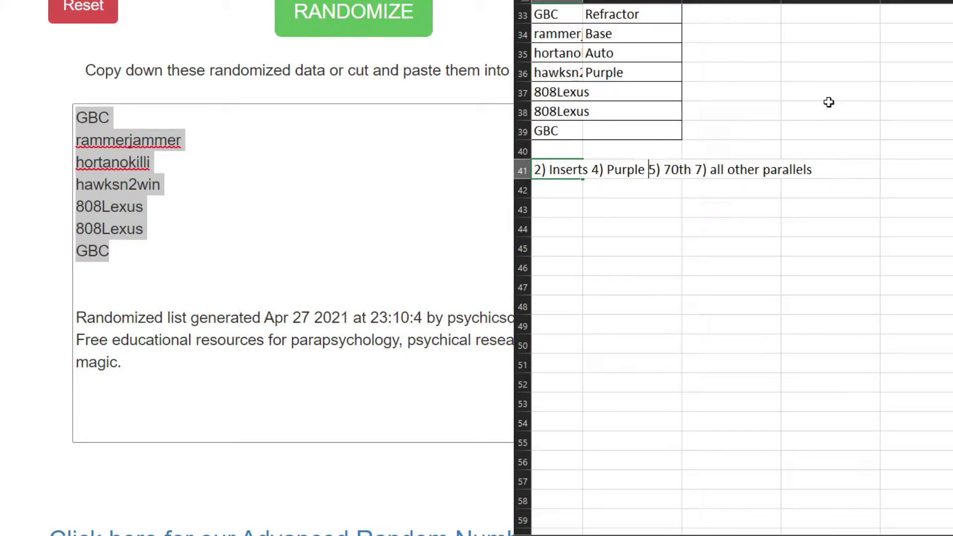
pyautogui.hotkey('ctrl', 'shift', 'Left')
pyautogui.press('BackSpace')
pyautogui.press('BackSpace')
pyautogui.press('BackSpace')
pyautogui.press('BackSpace')
pyautogui.press('Return')
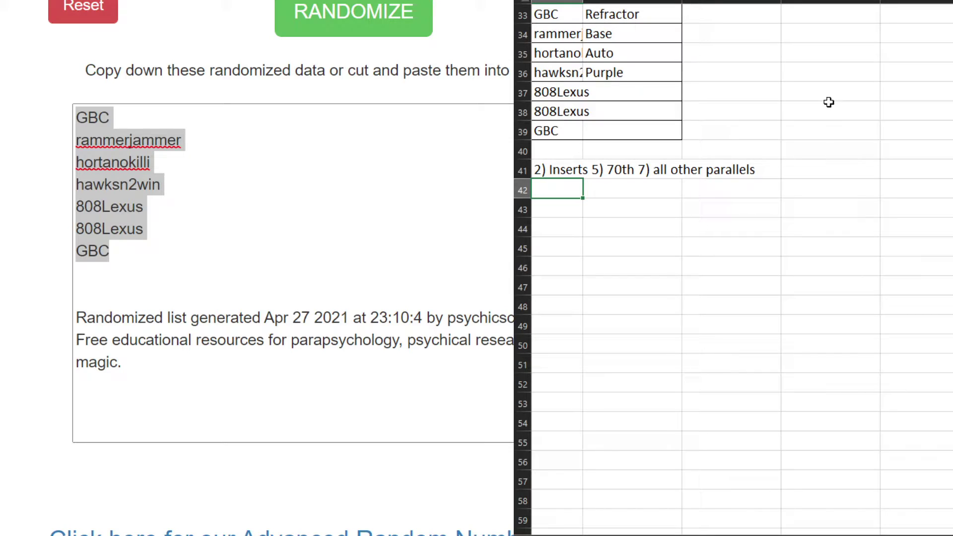
# Enter "All Other Parallels", "70th Anniv" and "Inserts" as the categories beside the participants in rows 37, 38 and 39.
pyautogui.click(638, 75)
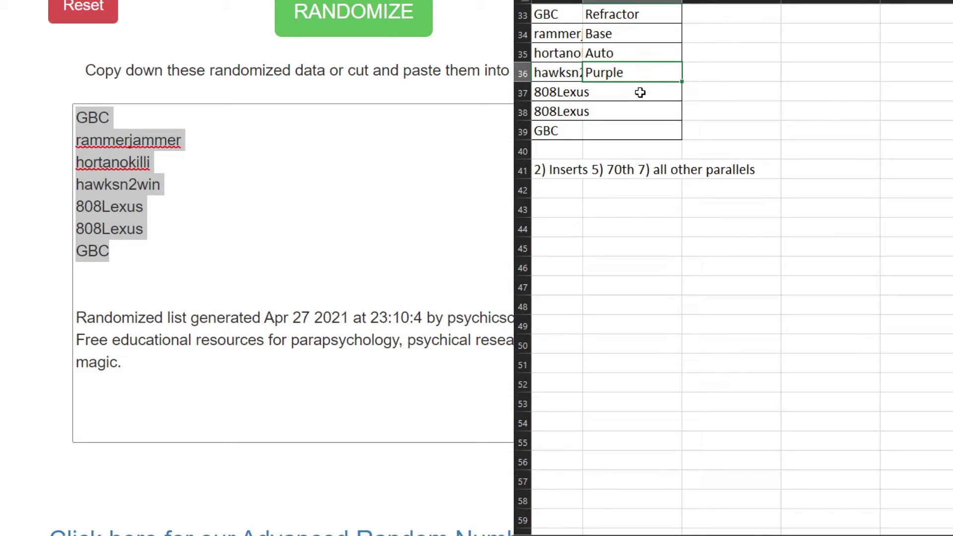
pyautogui.click(639, 92)
pyautogui.write('All ')
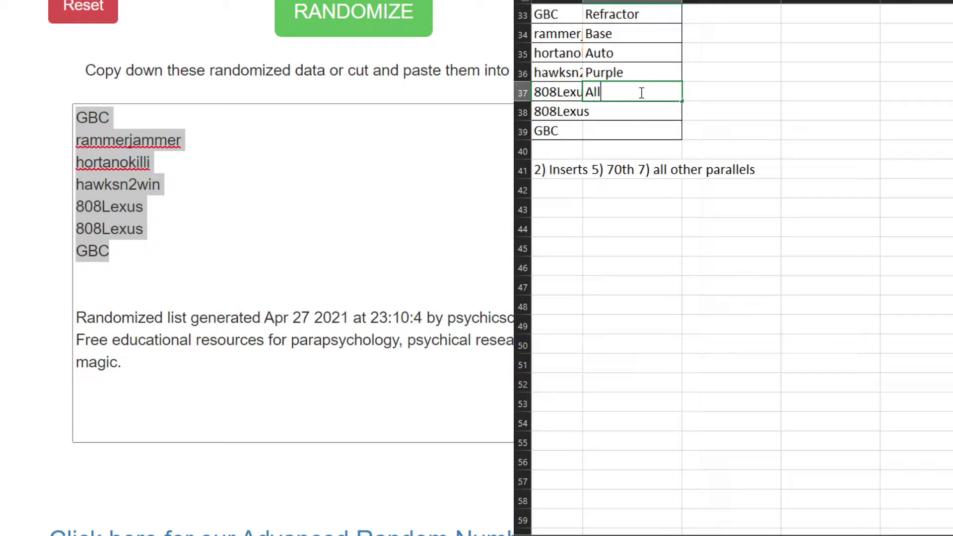
pyautogui.write('Other Parallels')
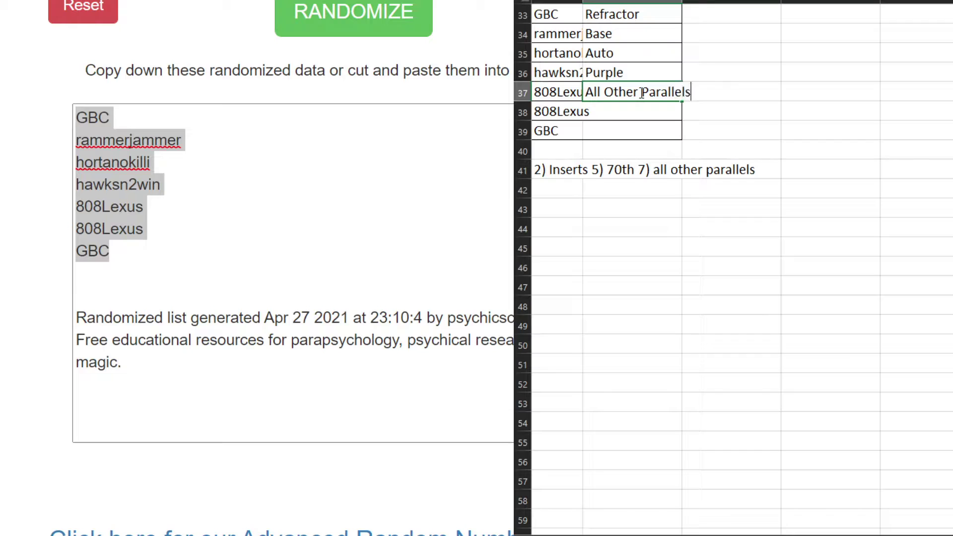
pyautogui.press('Return')
pyautogui.write('70th Anniv')
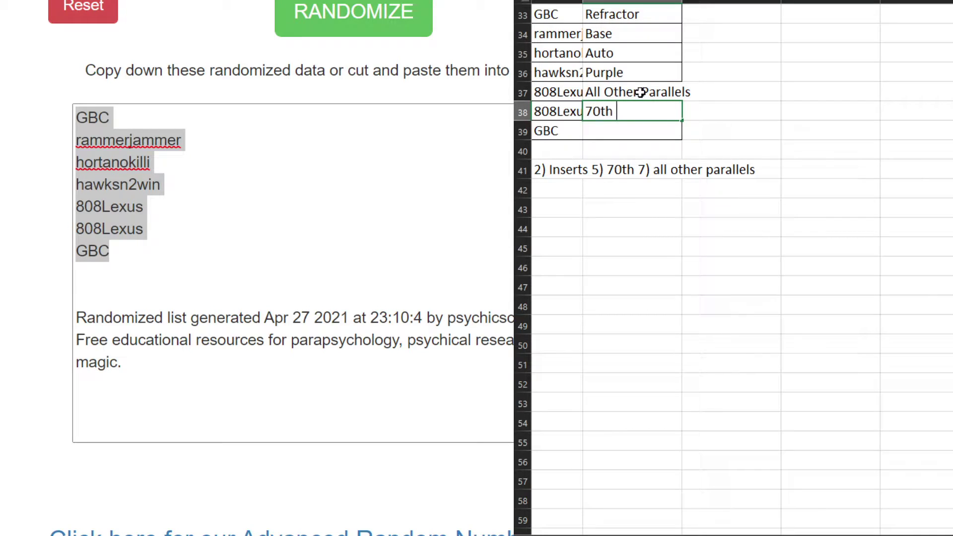
pyautogui.press('Return')
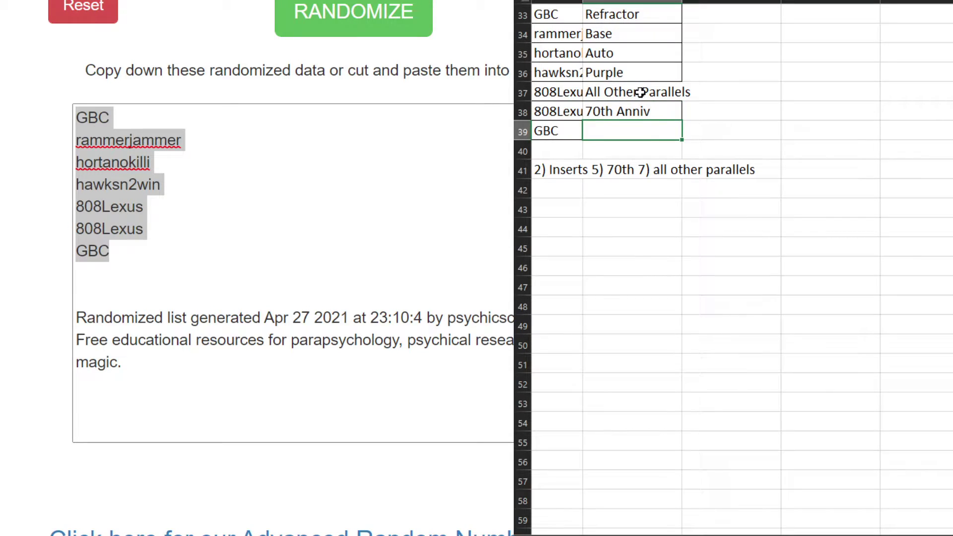
pyautogui.write('Inserts')
pyautogui.press('Return')
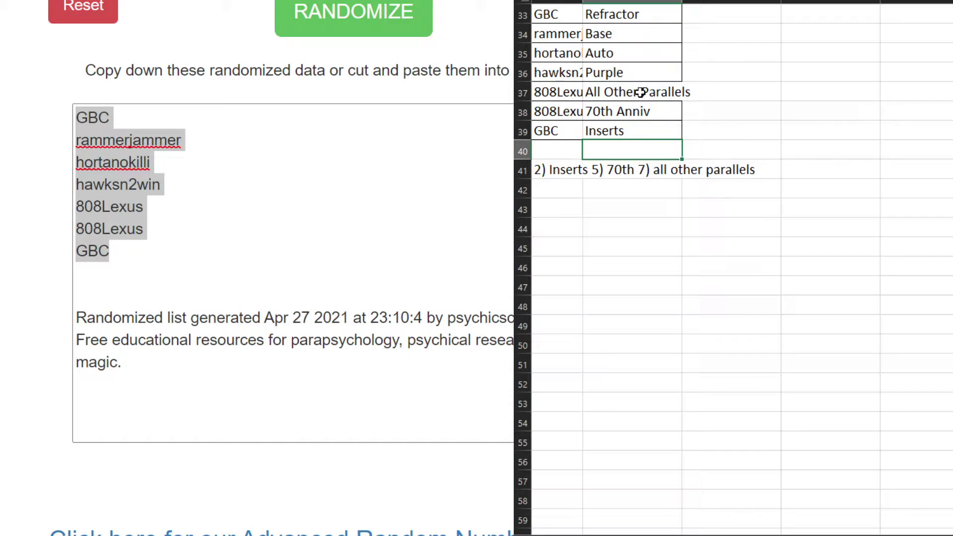
# Clear the remaining category list from row 41.
pyautogui.click(522, 171)
pyautogui.press('Delete')
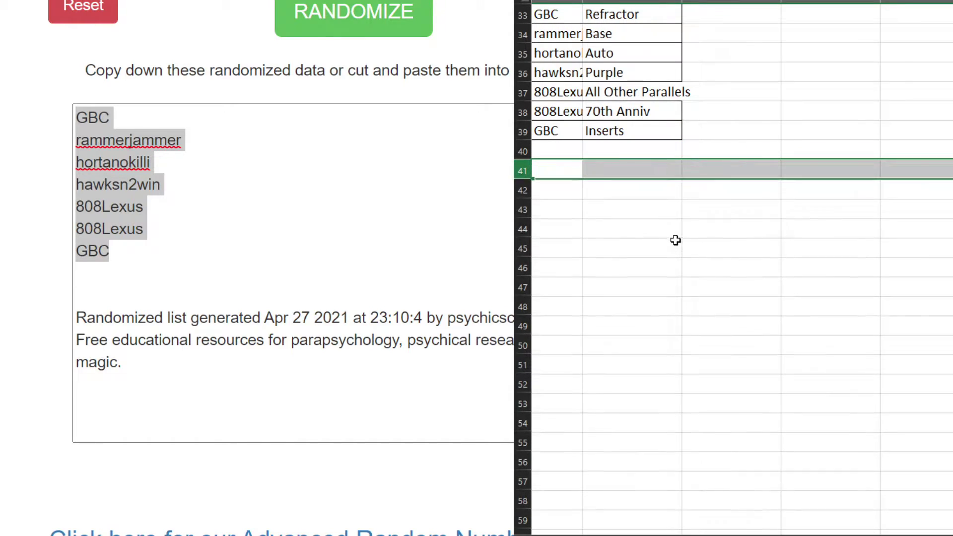
pyautogui.click(674, 240)
# Reduce the font size of the whole sheet and slightly narrow the participant name column.
pyautogui.hotkey('ctrl', 'a')
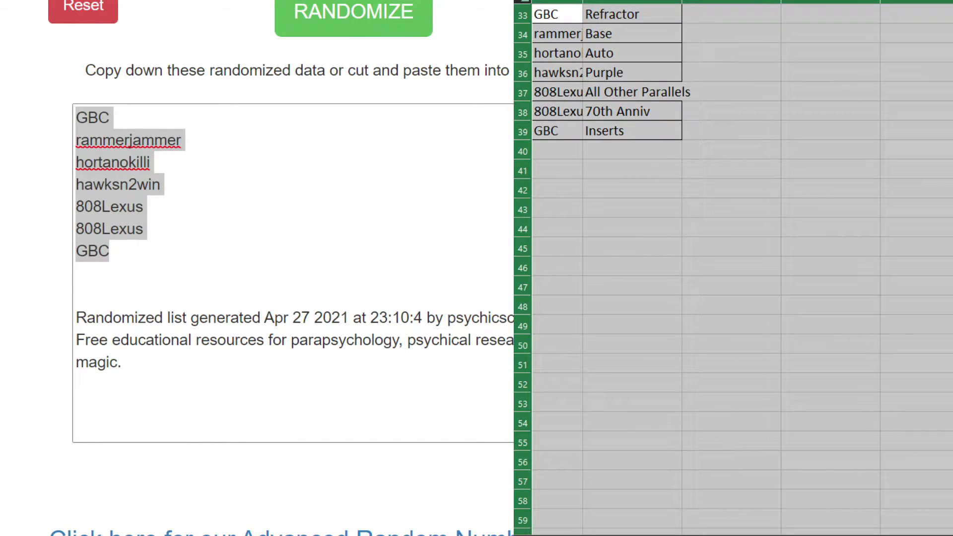
pyautogui.click(717, 95)
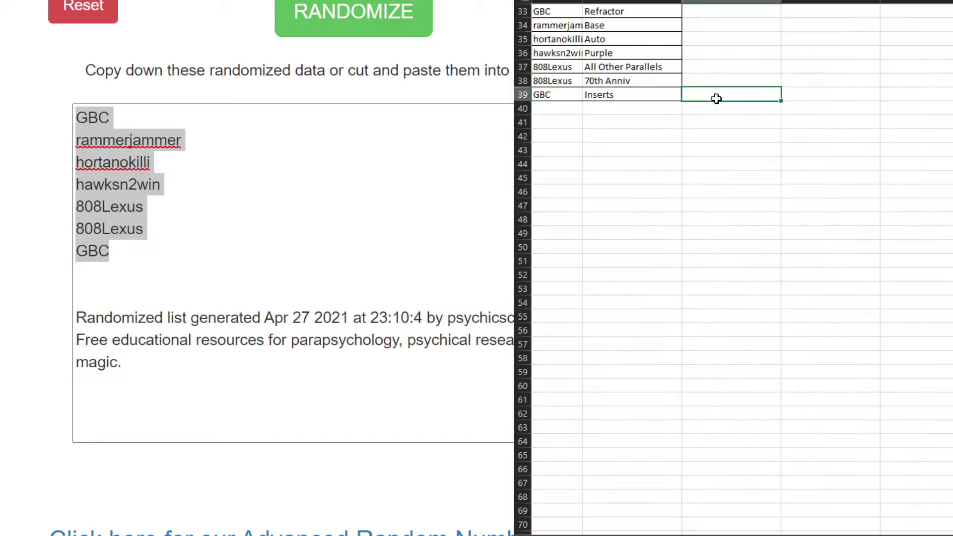
pyautogui.moveTo(582, 1); pyautogui.dragTo(577, 2)
pyautogui.click(824, 232)
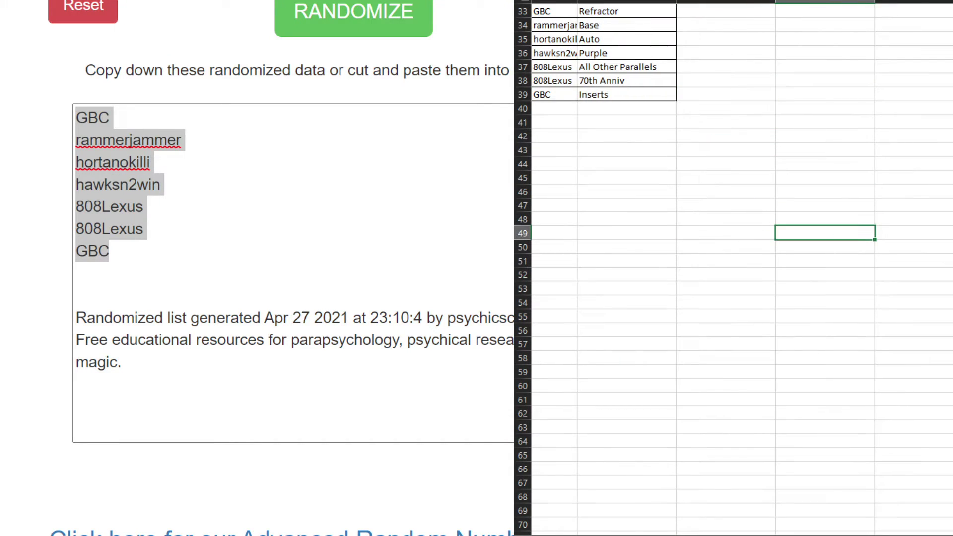